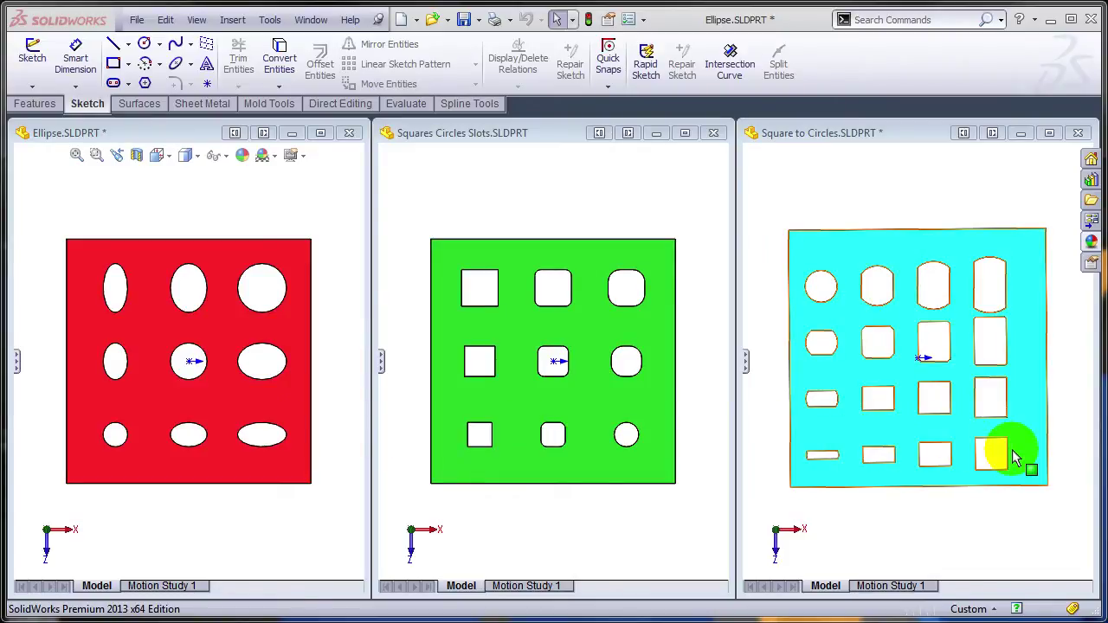
Step: Maximize the Ellipse part and expand its feature tree to the seed hole Cut-Extrude2
{"action": "left_click", "coordinate": [321, 134]}
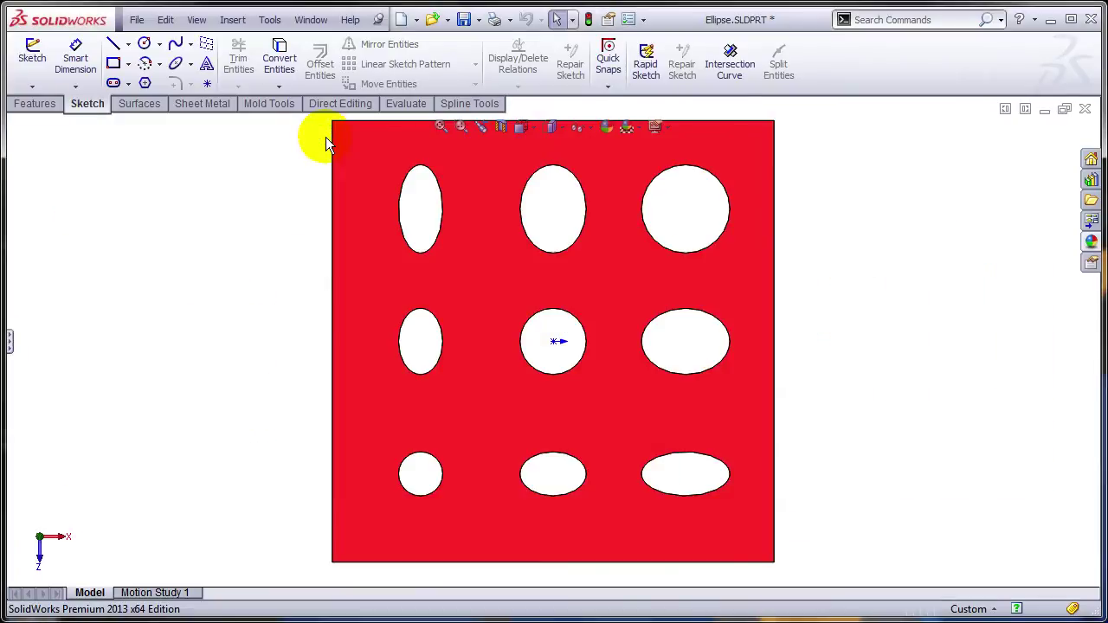
{"action": "left_click", "coordinate": [11, 345]}
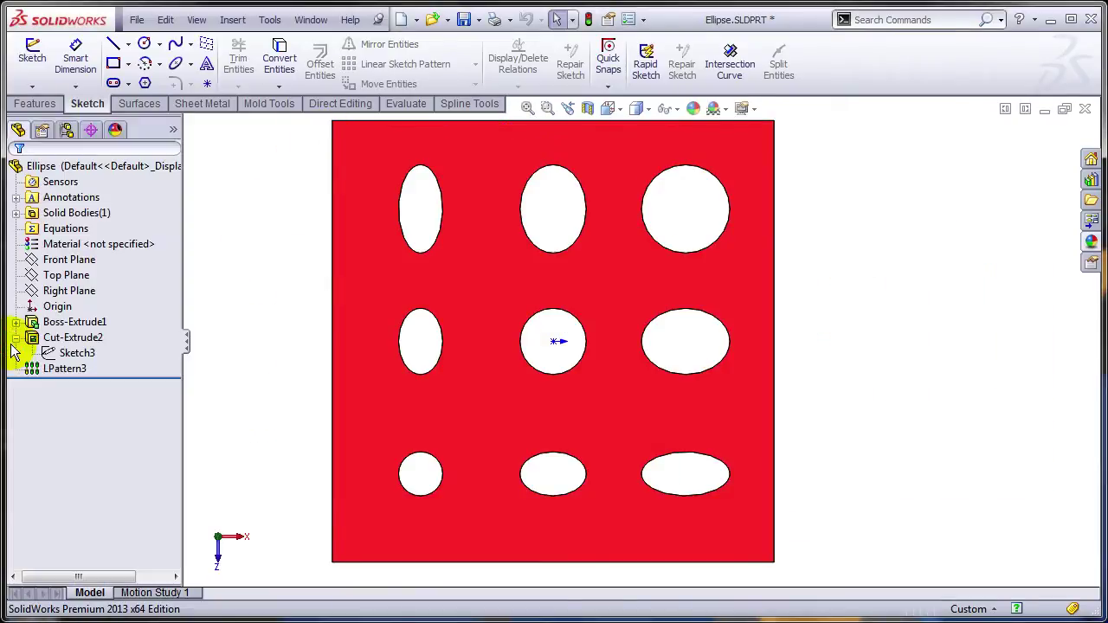
{"action": "left_click", "coordinate": [84, 345]}
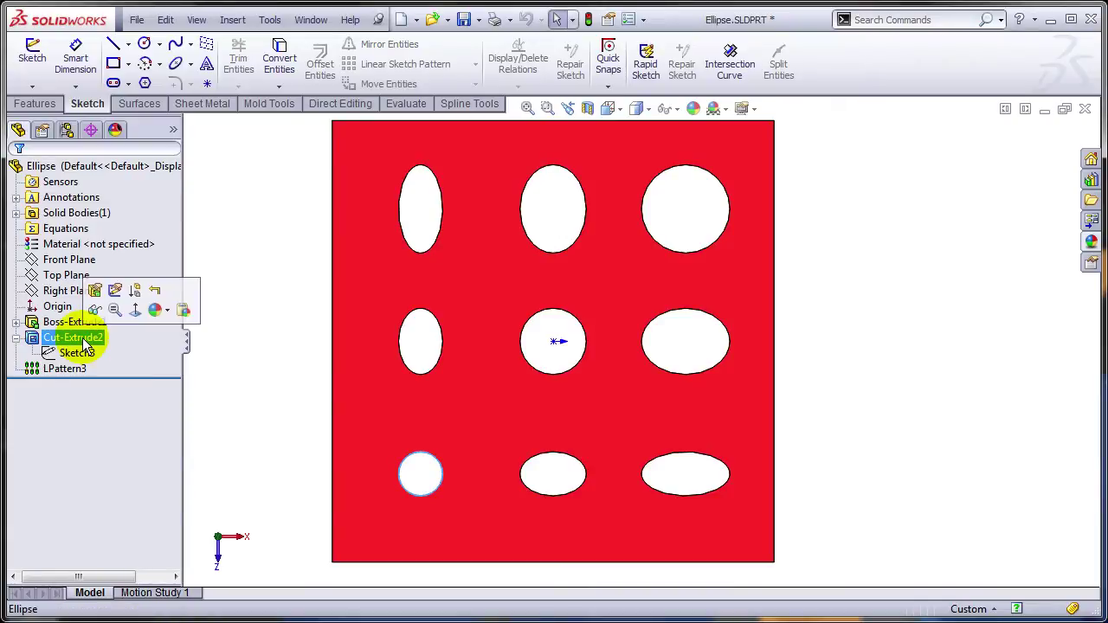
Step: Review the fully defined seed circle dimensions in Sketch3, then exit the sketch
{"action": "left_click", "coordinate": [78, 352]}
{"action": "right_click", "coordinate": [80, 353]}
{"action": "left_click", "coordinate": [69, 303]}
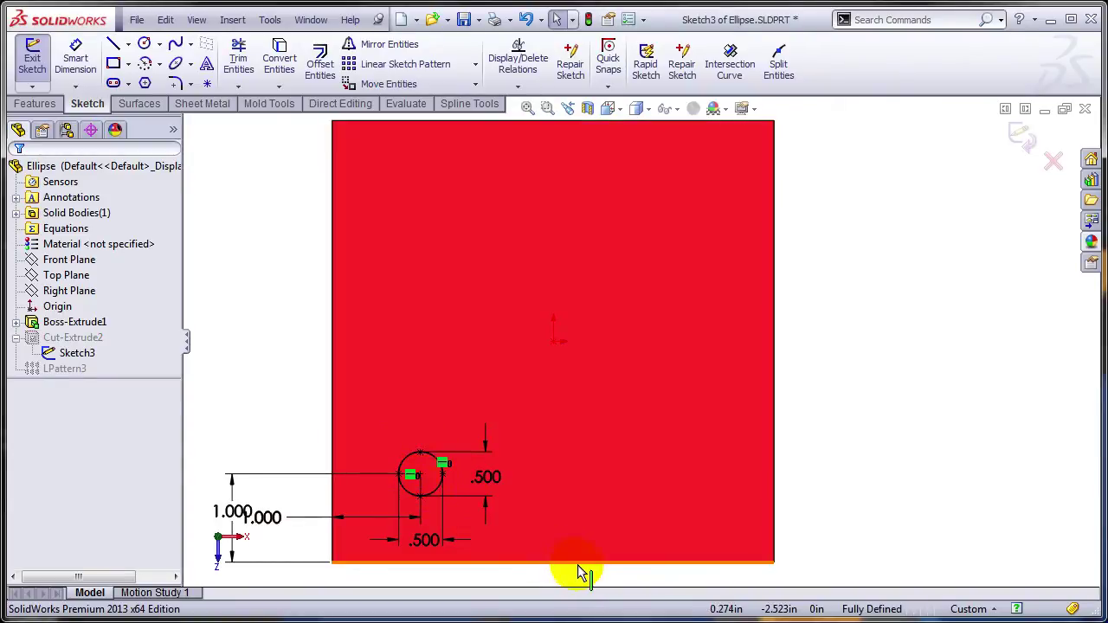
{"action": "left_click", "coordinate": [1020, 134]}
Step: Review LPattern3's 0.25in size increments in full preview, accept it, and minimize the Ellipse window
{"action": "right_click", "coordinate": [69, 369]}
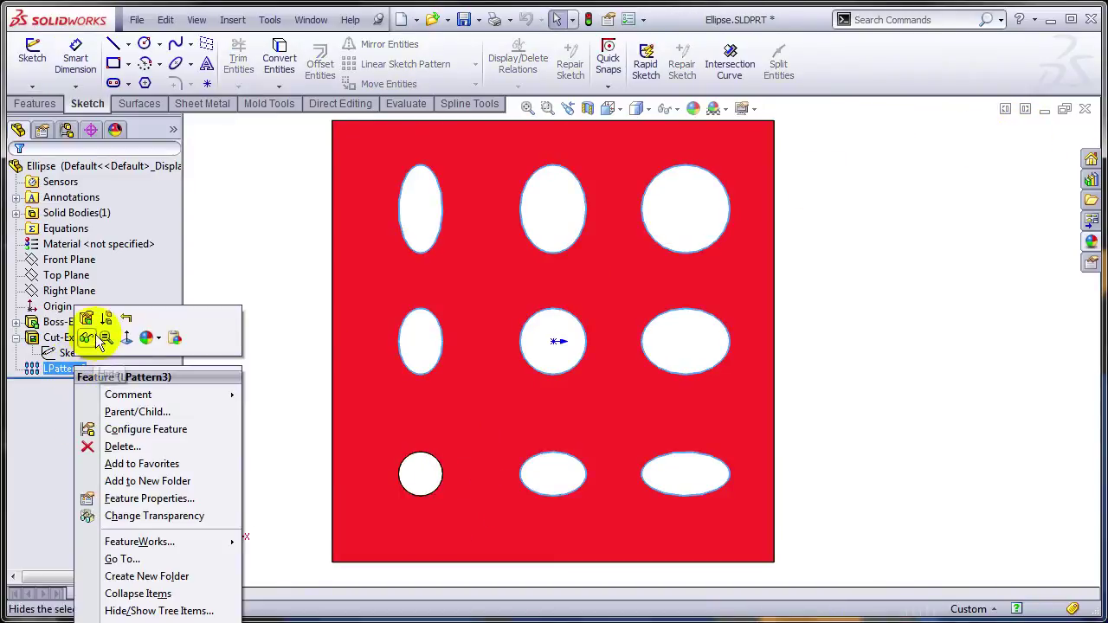
{"action": "left_click", "coordinate": [82, 316]}
{"action": "left_click_drag", "start_coordinate": [177, 329], "coordinate": [185, 473]}
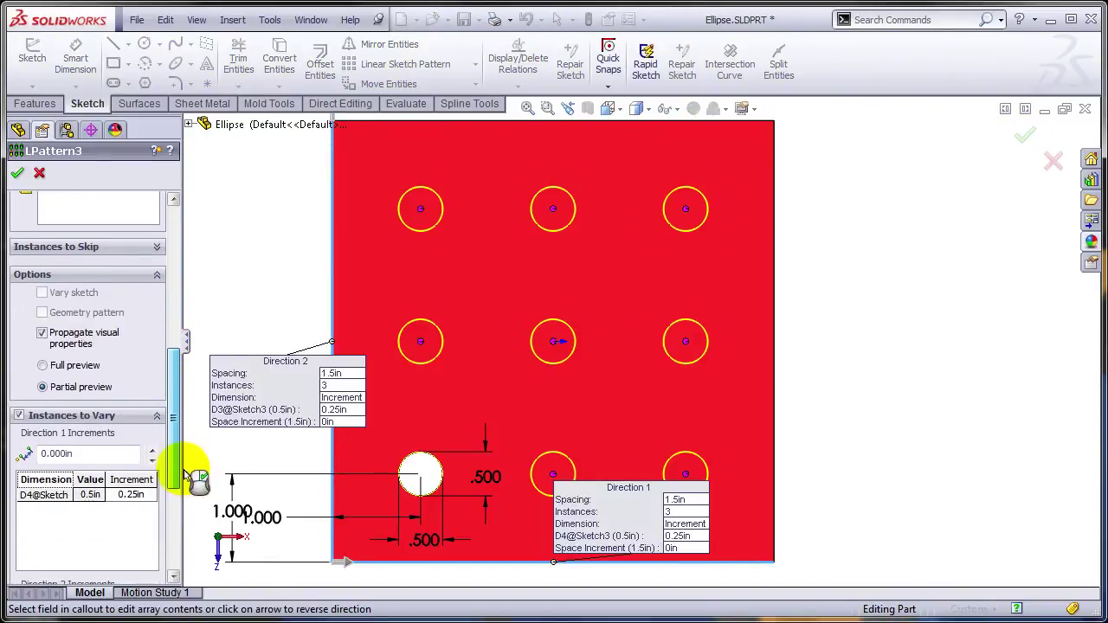
{"action": "left_click", "coordinate": [43, 365]}
{"action": "left_click_drag", "start_coordinate": [176, 407], "coordinate": [168, 444]}
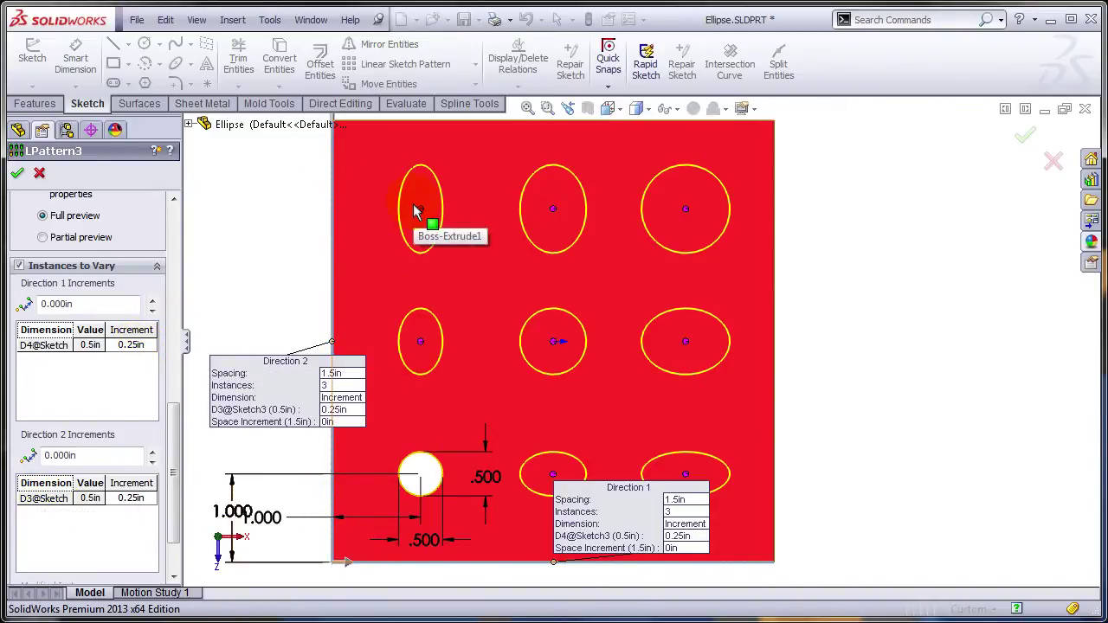
{"action": "left_click", "coordinate": [18, 172]}
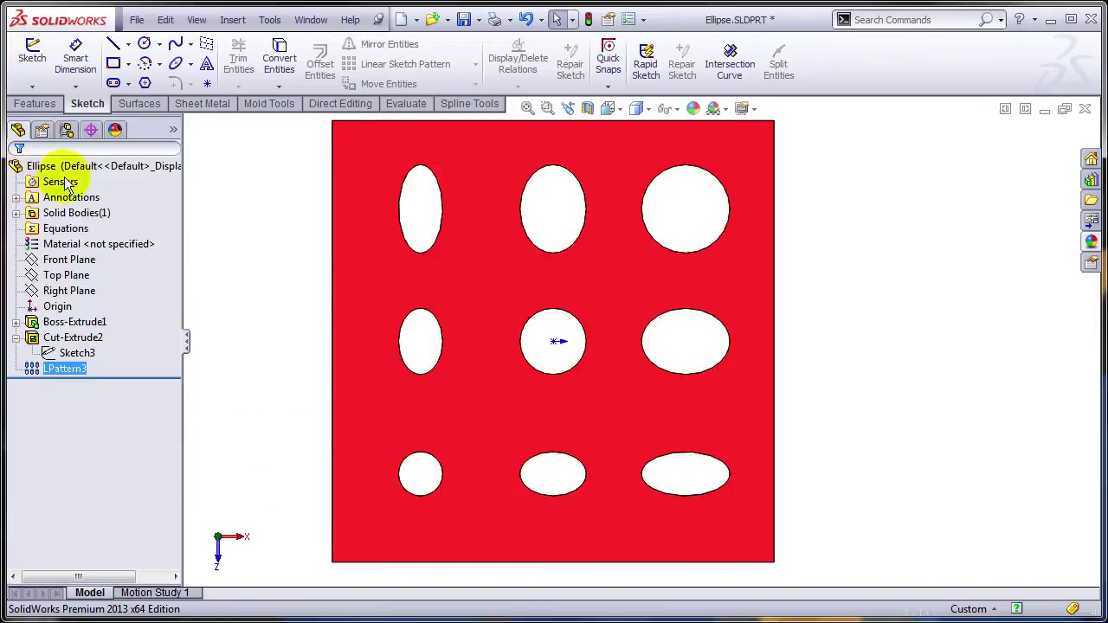
{"action": "left_click", "coordinate": [1045, 111]}
Step: Maximize Squares Circles Slots.SLDPRT and expand its FeatureManager tree
{"action": "left_click", "coordinate": [686, 130]}
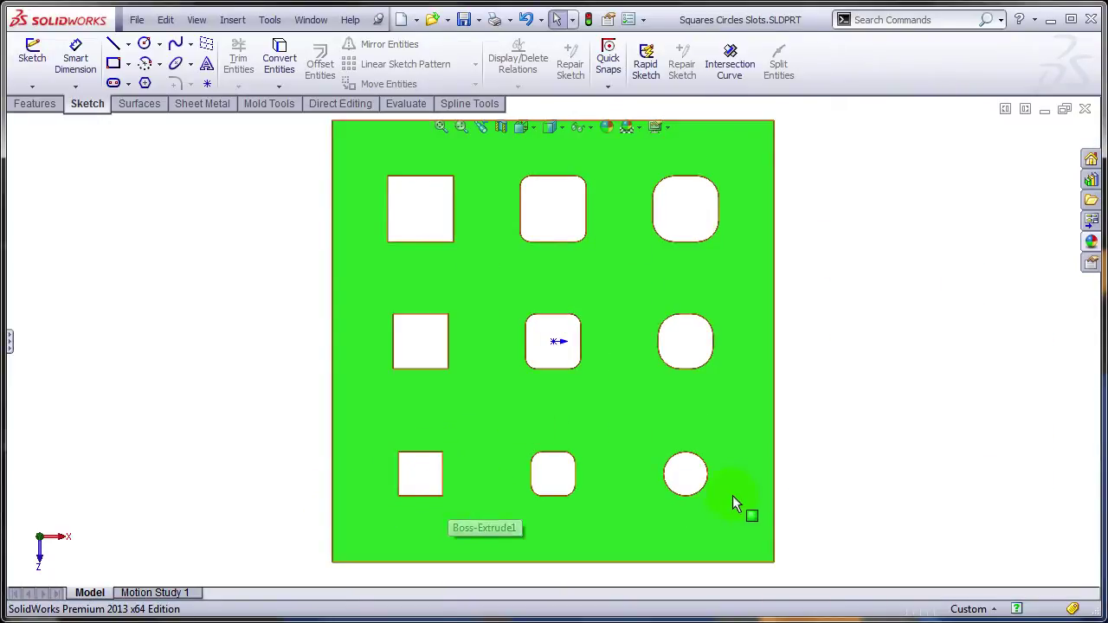
{"action": "left_click", "coordinate": [12, 347]}
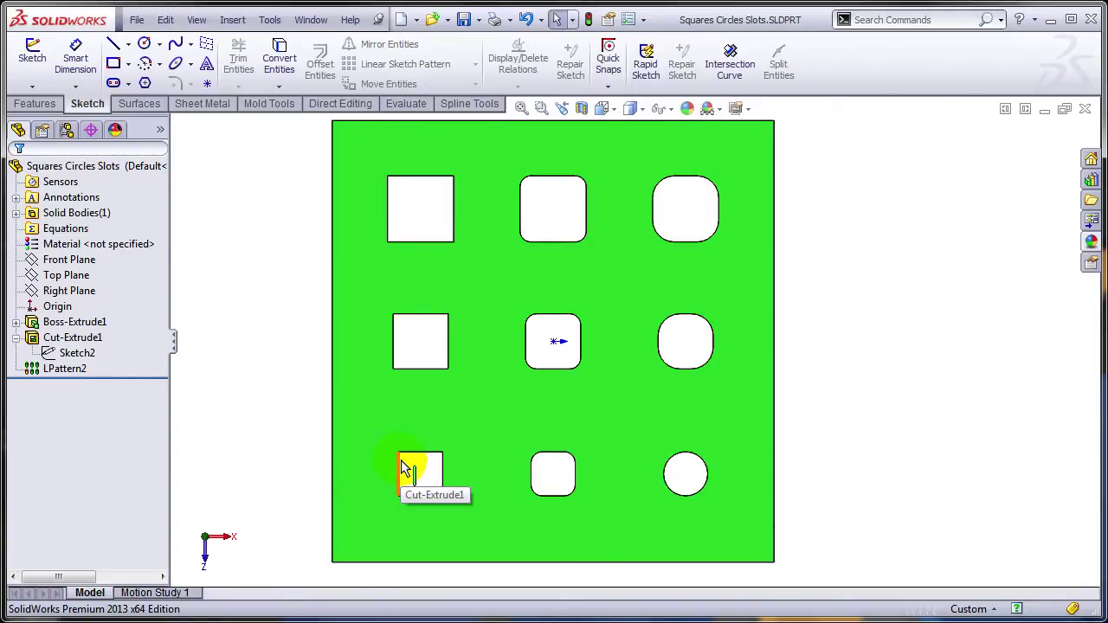
Step: Check LPattern2's squares-to-circles variation in full preview, accept it, and minimize the part
{"action": "right_click", "coordinate": [65, 372]}
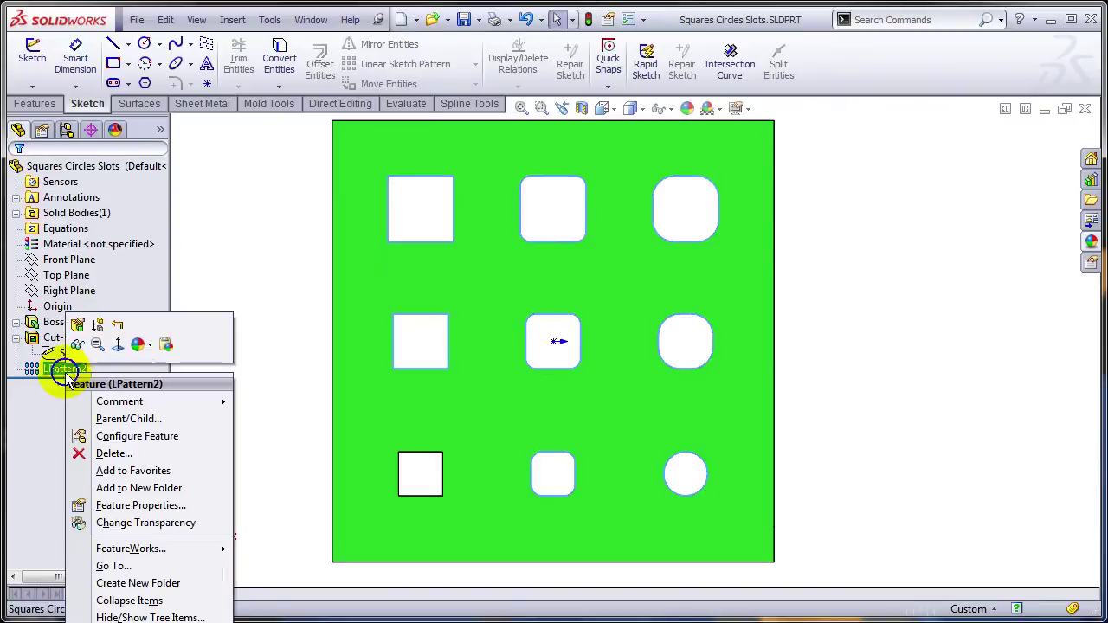
{"action": "left_click", "coordinate": [78, 326]}
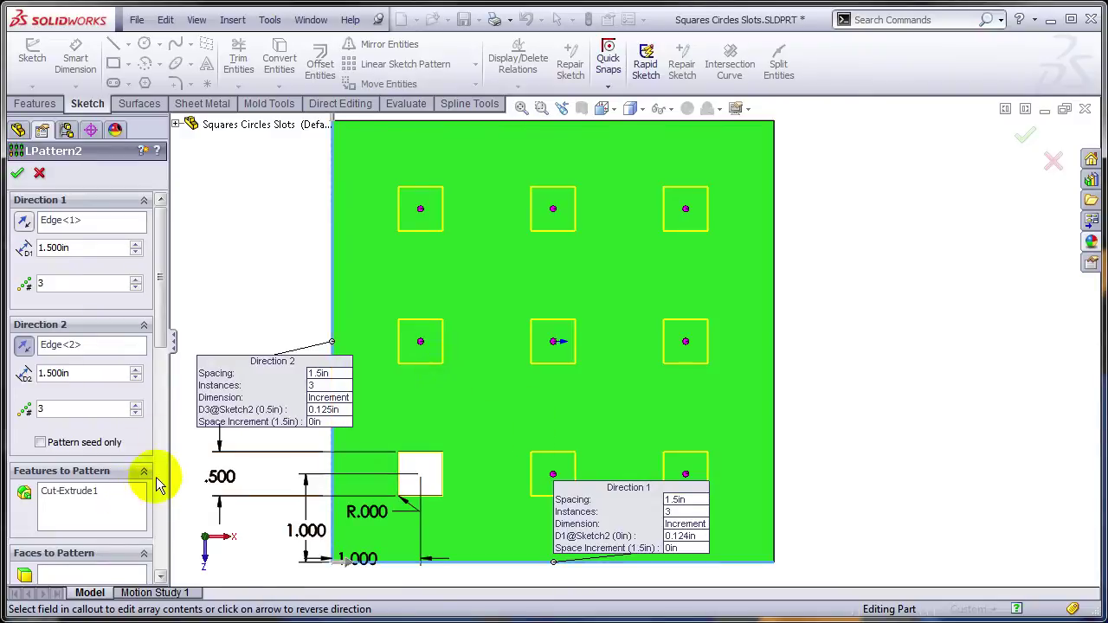
{"action": "left_click_drag", "start_coordinate": [158, 321], "coordinate": [161, 421]}
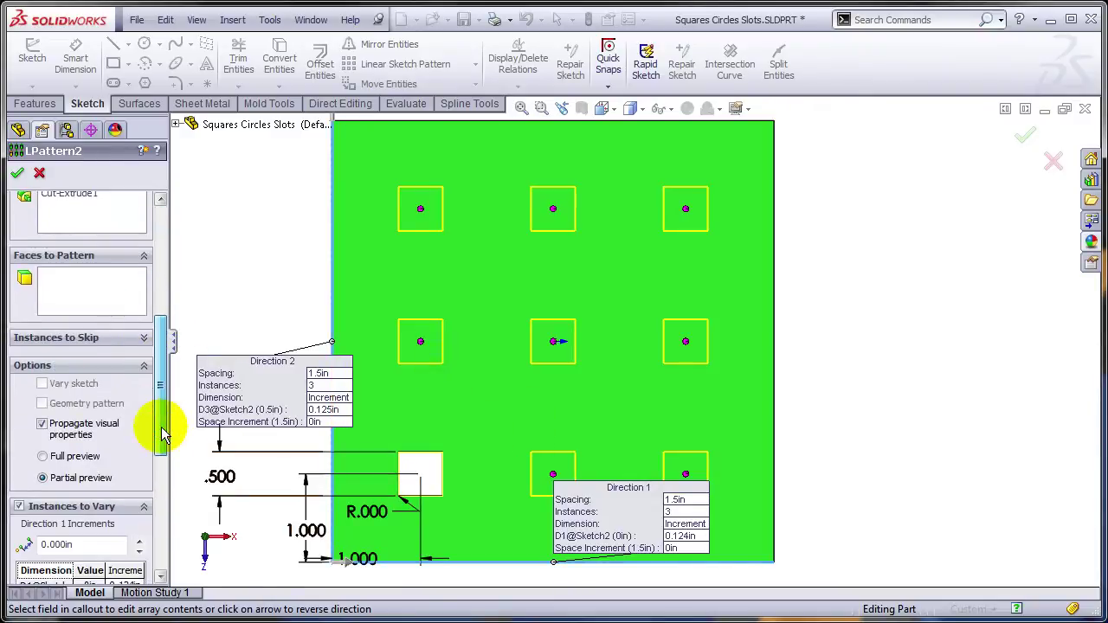
{"action": "left_click", "coordinate": [42, 456]}
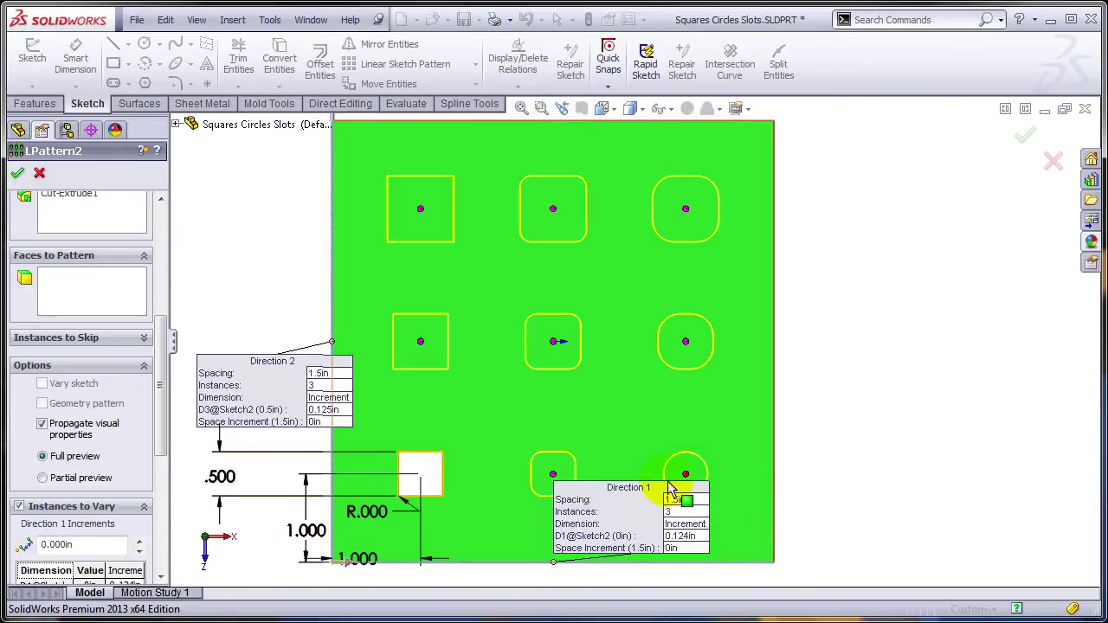
{"action": "left_click", "coordinate": [18, 177]}
{"action": "left_click", "coordinate": [1045, 110]}
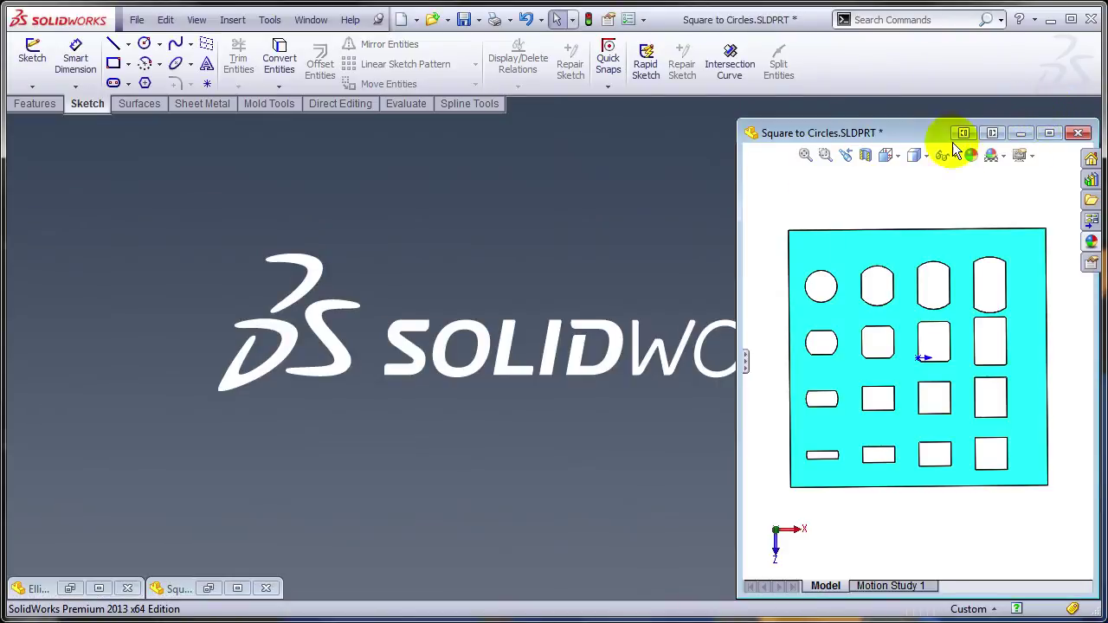
Step: Maximize Square to Circles and inspect Sketch2's circle overlapping a 0.250-tall rectangle
{"action": "double_click", "coordinate": [893, 135]}
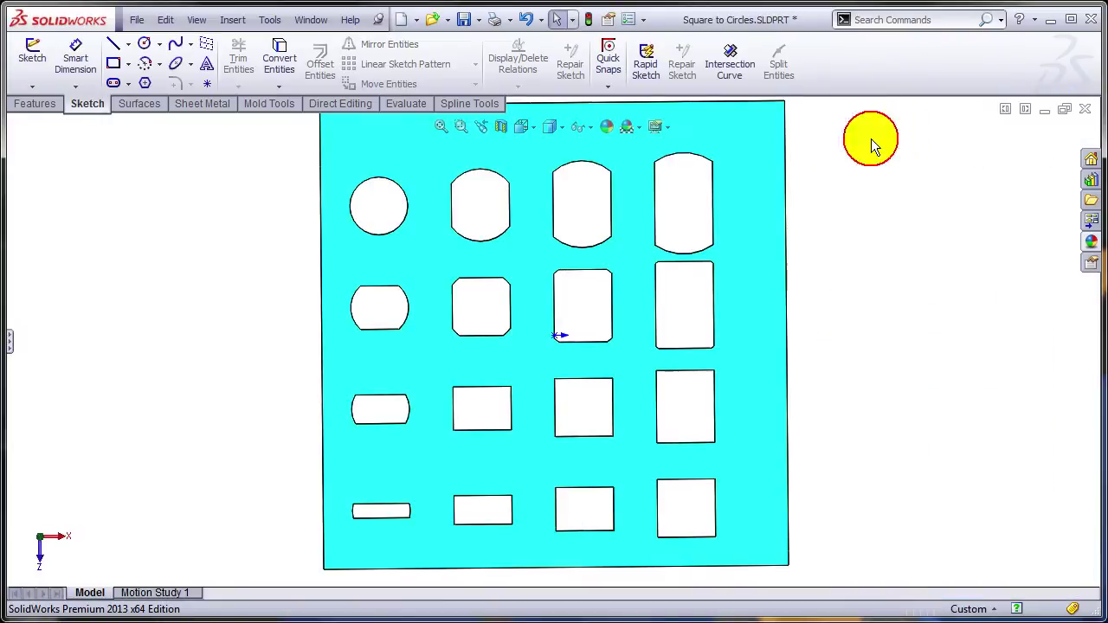
{"action": "left_click", "coordinate": [11, 344]}
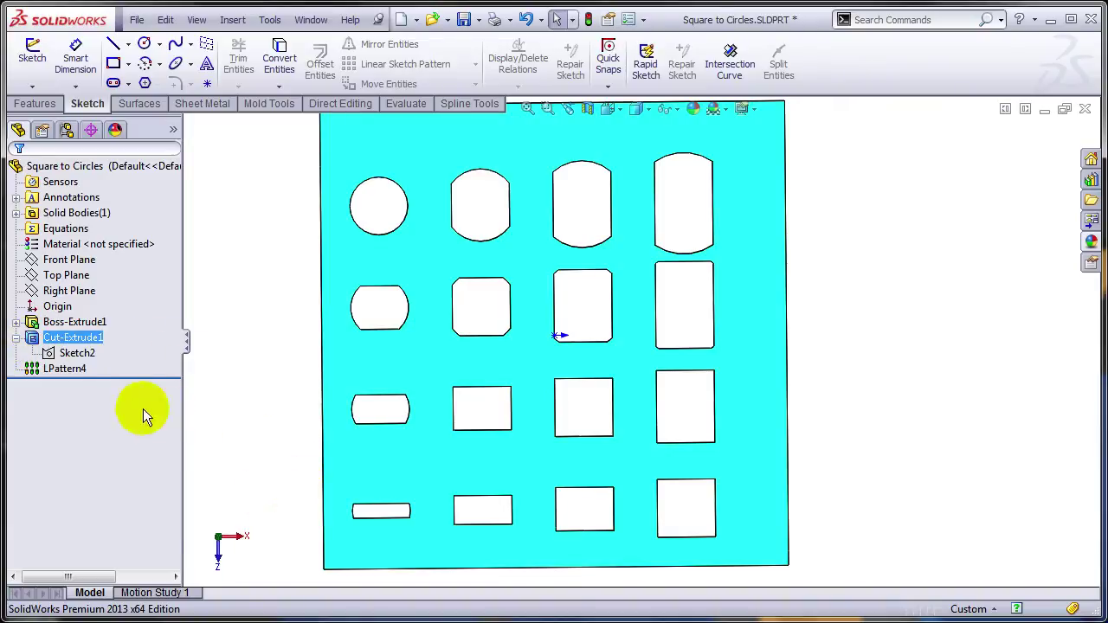
{"action": "right_click", "coordinate": [59, 353]}
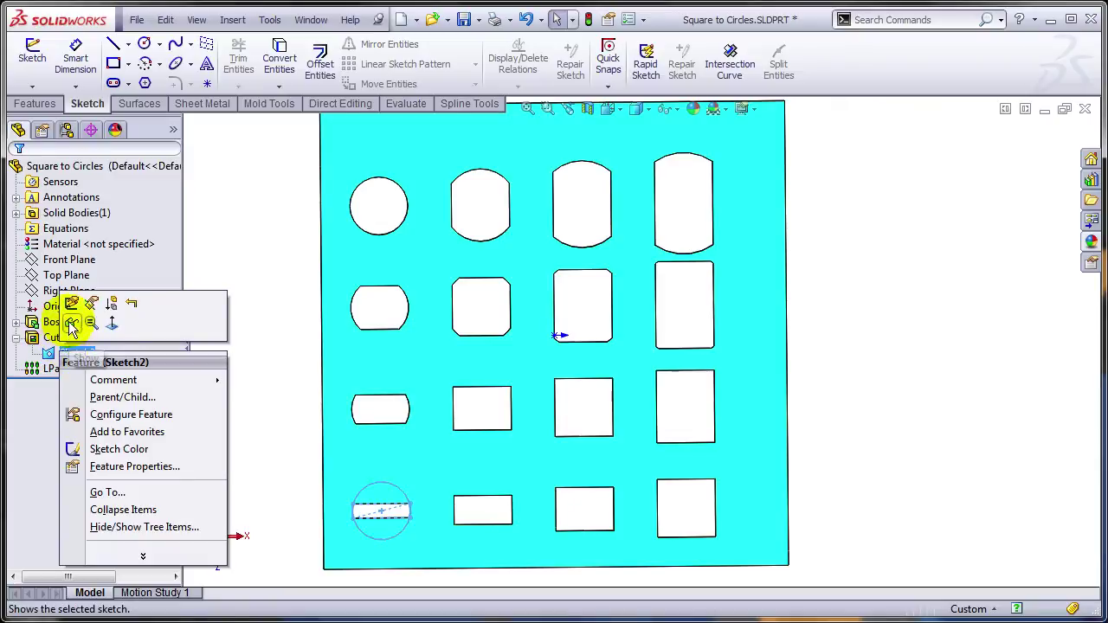
{"action": "left_click", "coordinate": [69, 301]}
{"action": "scroll", "coordinate": [427, 550], "scroll_direction": "down", "scroll_amount": 8}
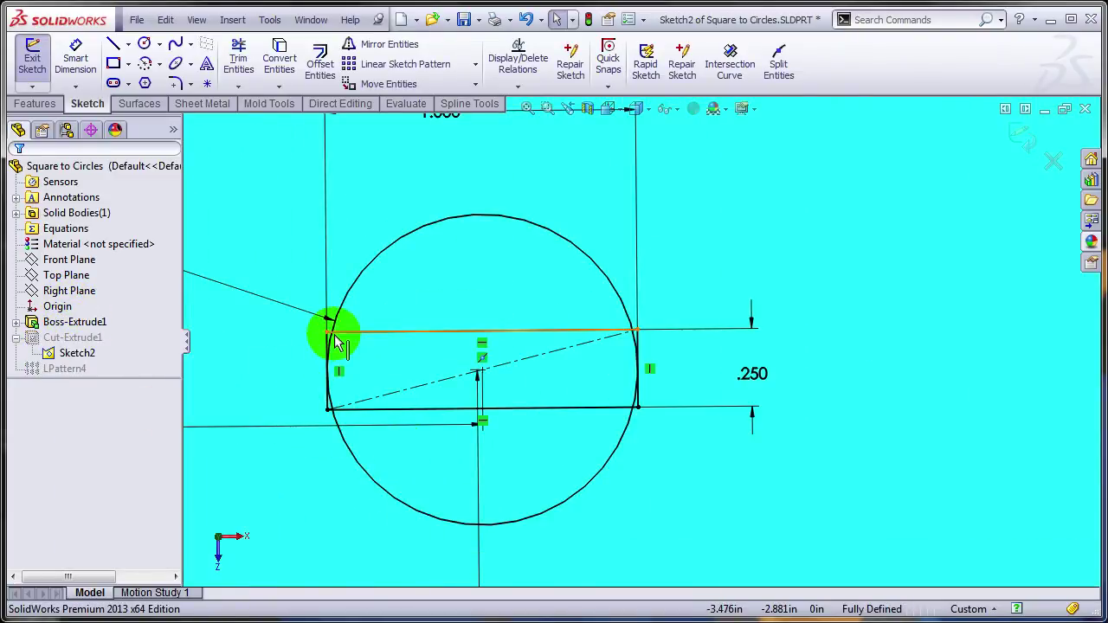
{"action": "left_click", "coordinate": [1019, 133]}
Step: Confirm Cut-Extrude1 cuts Through All using Sketch2's circle and .250 strip contours
{"action": "right_click", "coordinate": [73, 338]}
{"action": "left_click", "coordinate": [96, 285]}
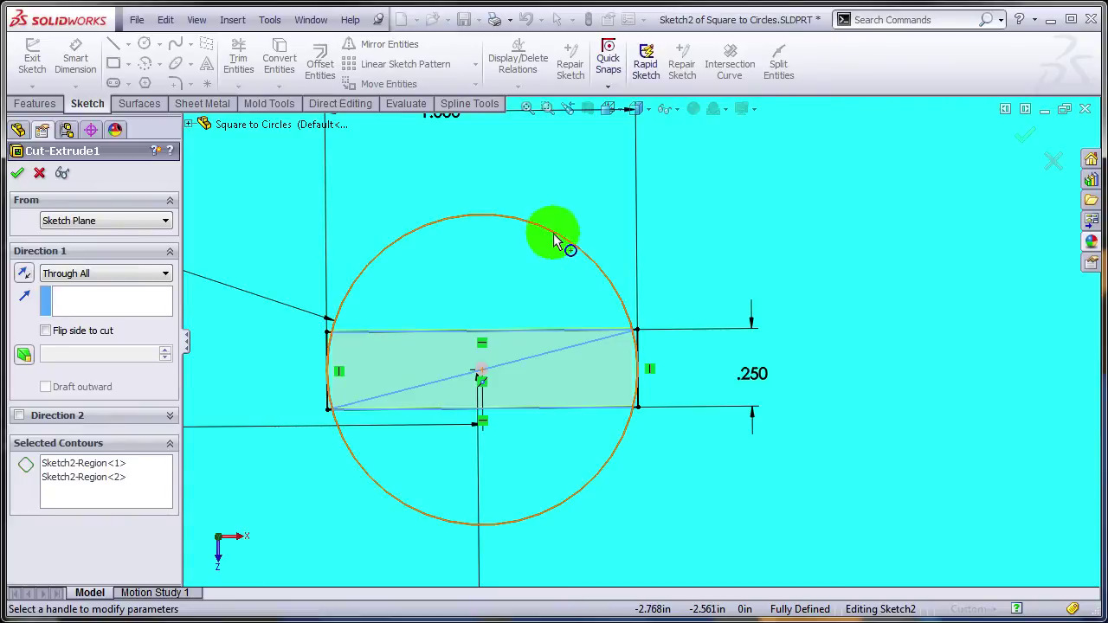
{"action": "left_click", "coordinate": [18, 173]}
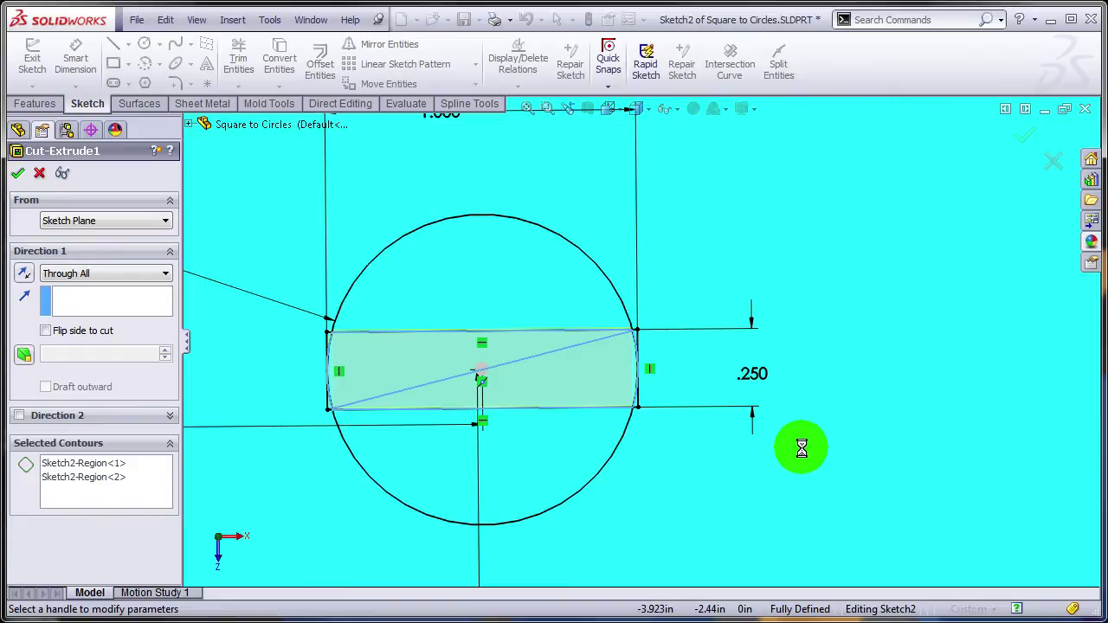
{"action": "scroll", "coordinate": [796, 450], "scroll_direction": "down", "scroll_amount": 2}
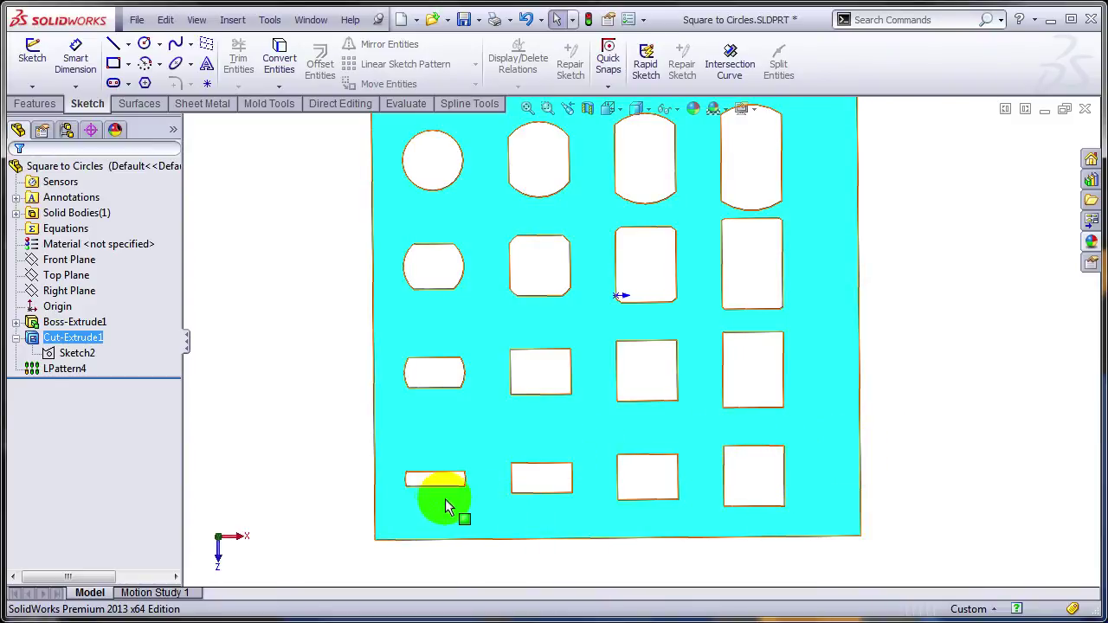
{"action": "left_click", "coordinate": [433, 297]}
{"action": "left_click", "coordinate": [433, 396]}
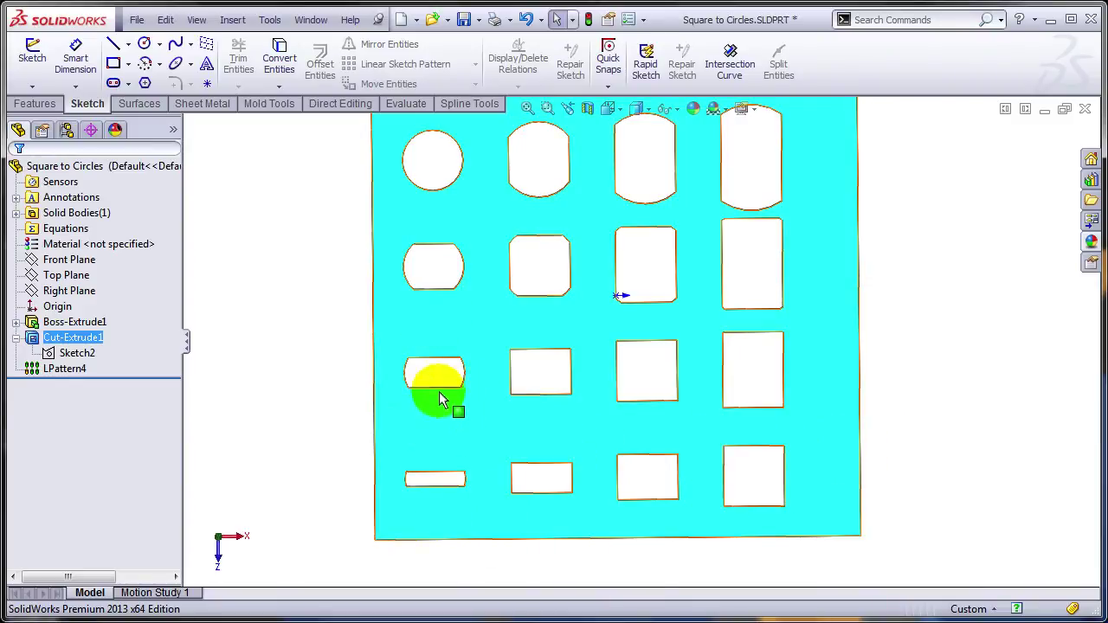
{"action": "left_click", "coordinate": [438, 298]}
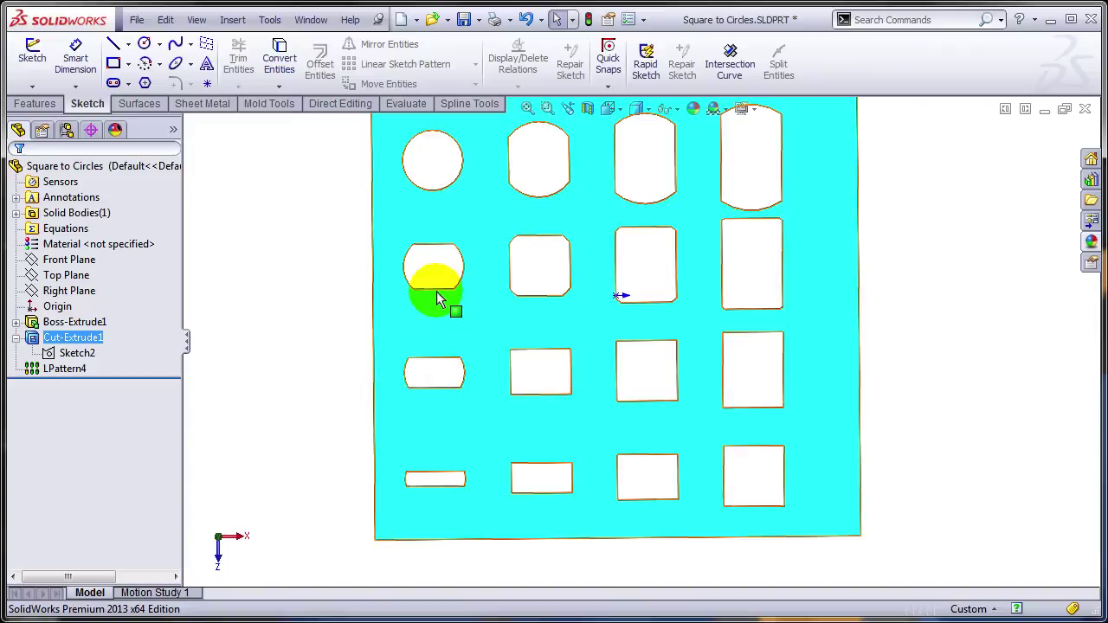
{"action": "left_click", "coordinate": [457, 184]}
{"action": "key", "text": "Escape"}
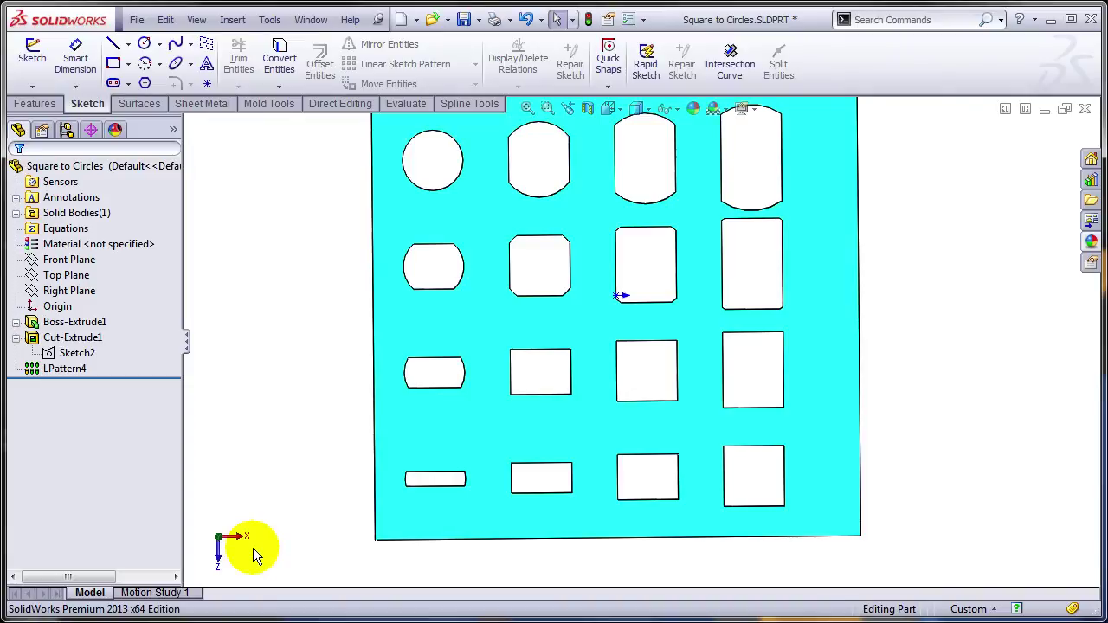
{"action": "left_click", "coordinate": [50, 371]}
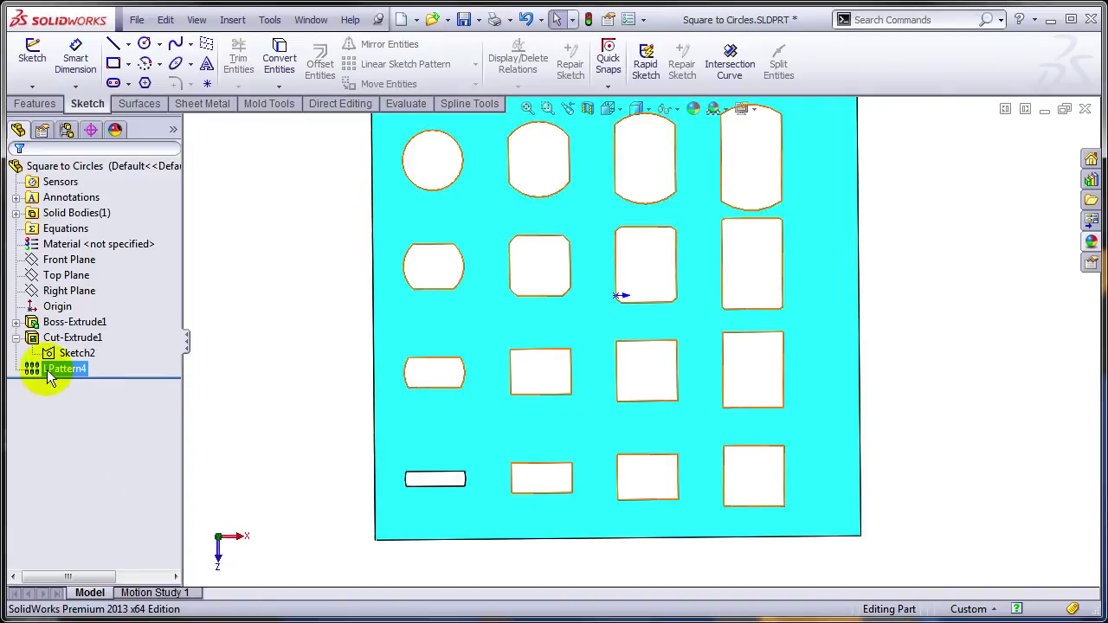
{"action": "right_click", "coordinate": [51, 372]}
{"action": "left_click", "coordinate": [51, 319]}
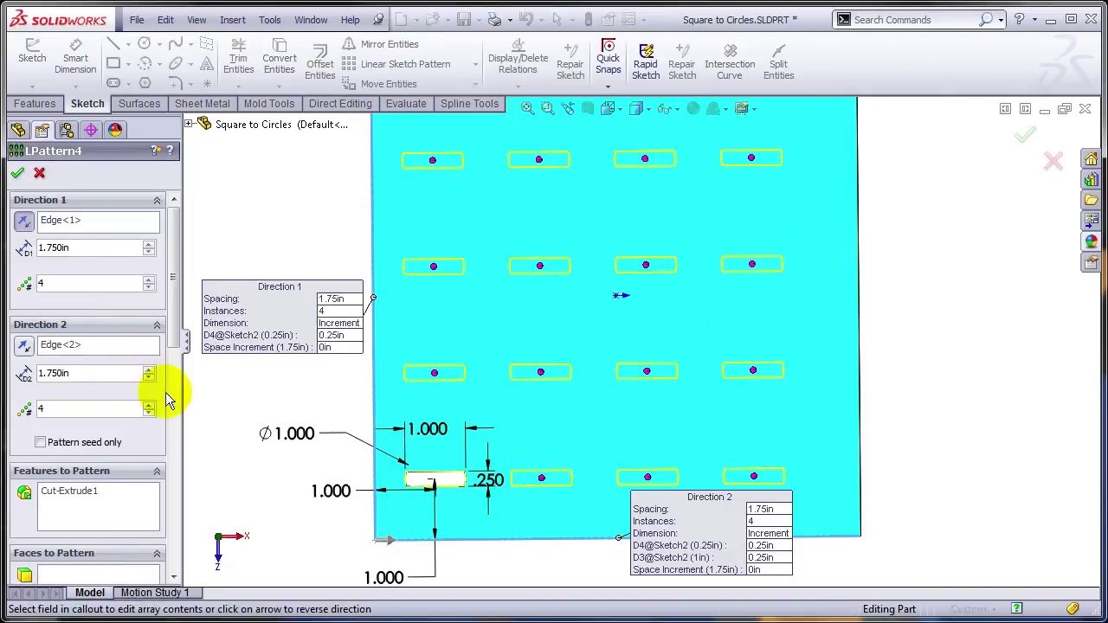
{"action": "left_click", "coordinate": [645, 267]}
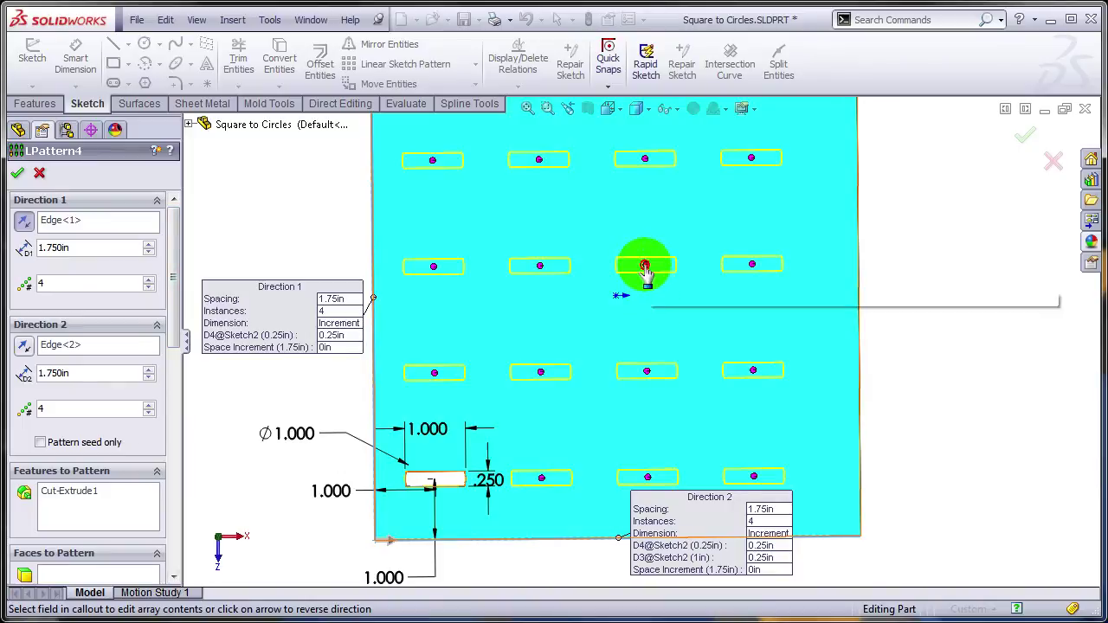
{"action": "right_click", "coordinate": [645, 269]}
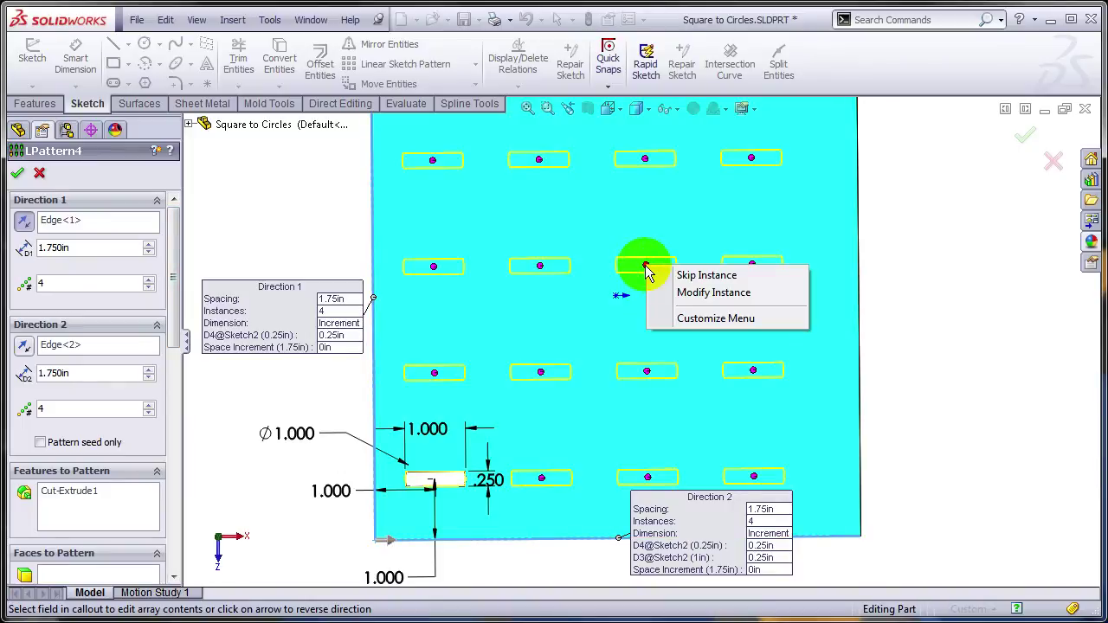
{"action": "left_click", "coordinate": [699, 296]}
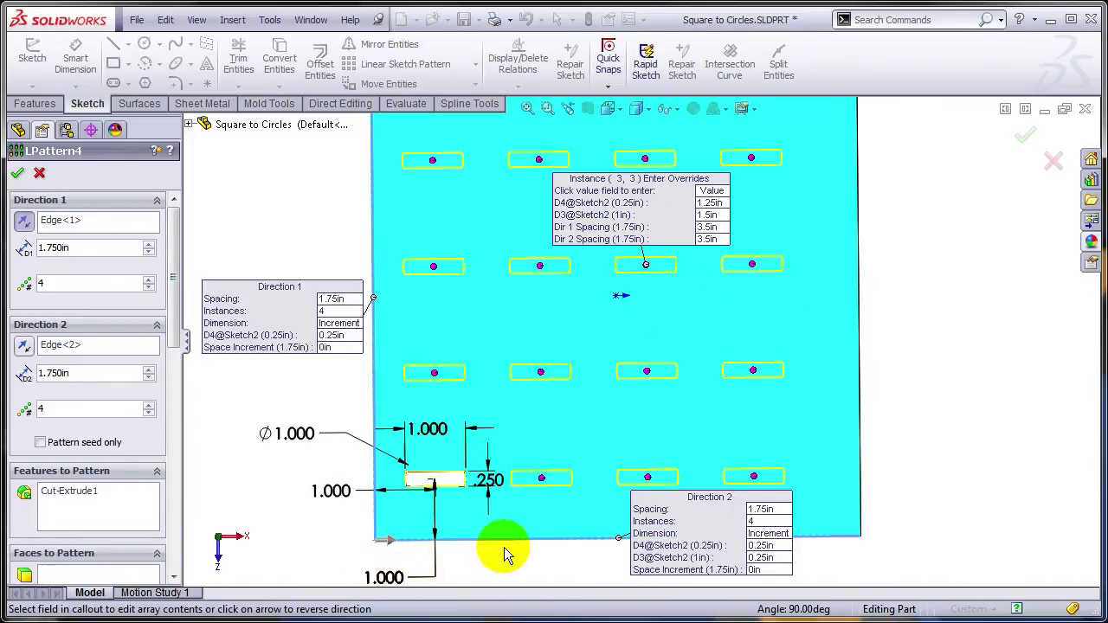